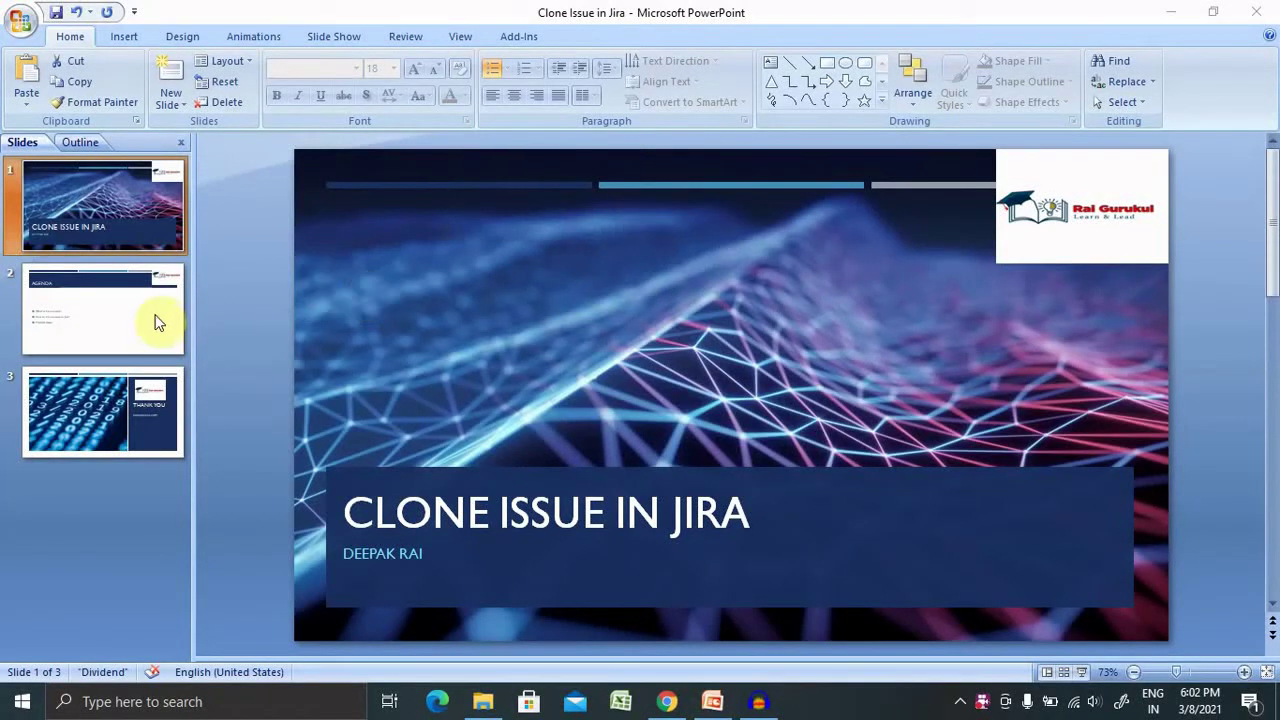
Step: Show slide 2, the Agenda slide listing three Jira cloning topics
{"action": "left_click", "coordinate": [101, 200]}
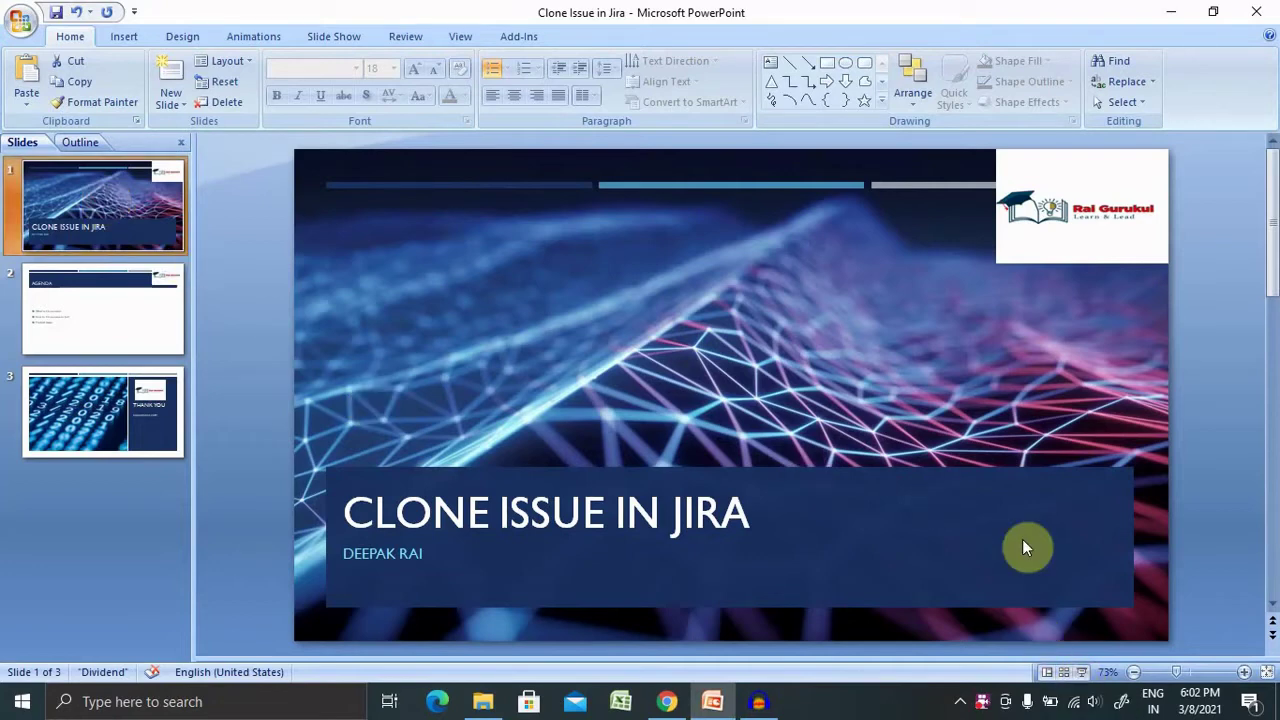
{"action": "left_click", "coordinate": [167, 342]}
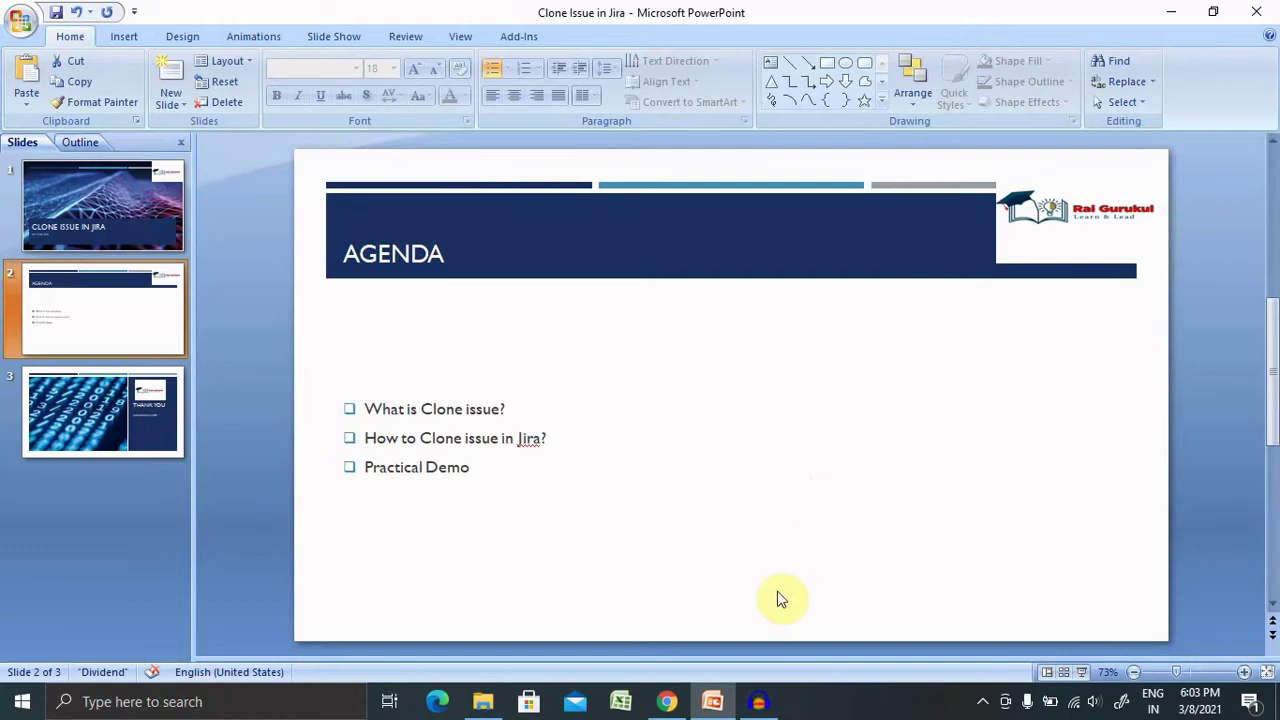
Step: Open UTP-11 'Unable to Open chat Section' from Uipath_Test_Project's open issues
{"action": "left_click", "coordinate": [667, 701]}
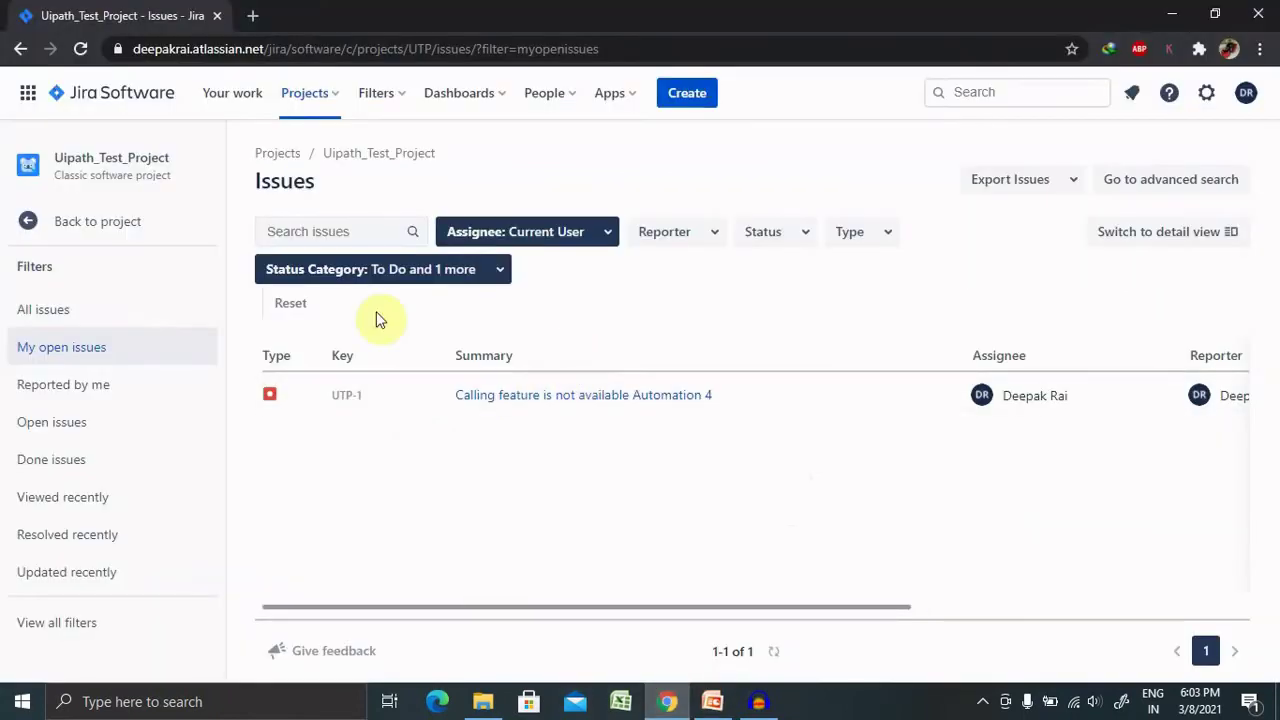
{"action": "left_click", "coordinate": [316, 96]}
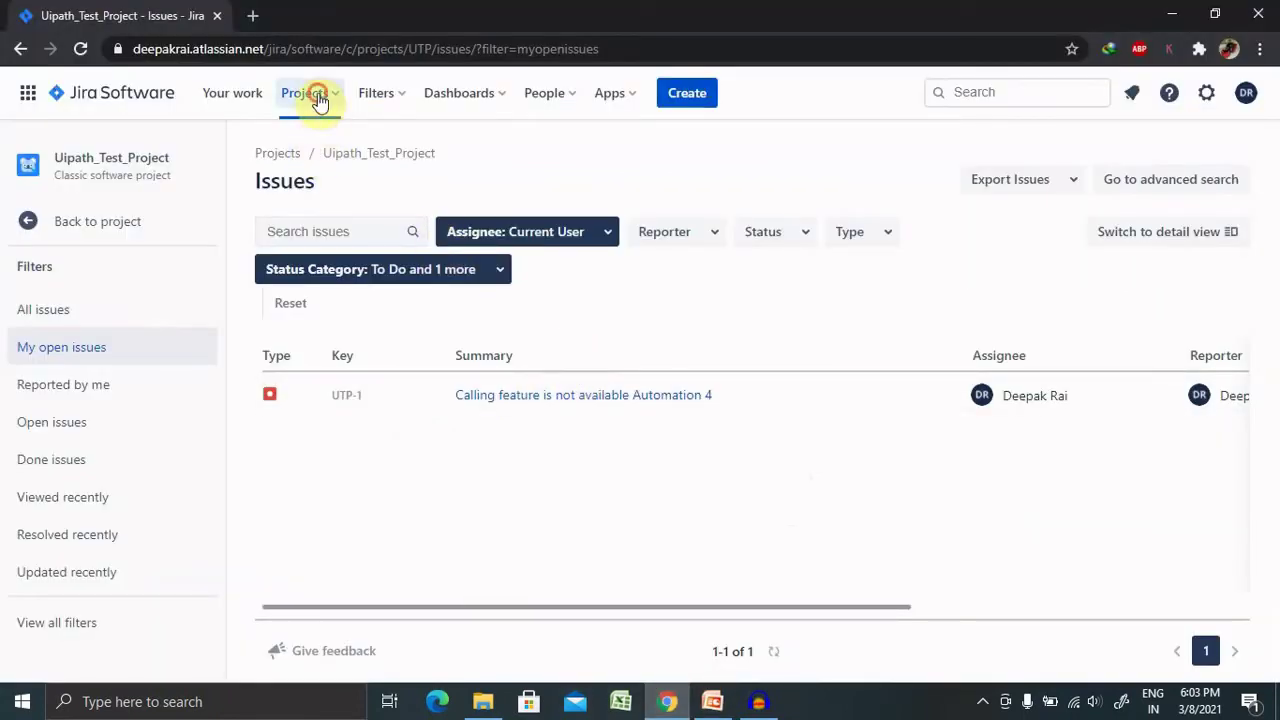
{"action": "left_click", "coordinate": [393, 172]}
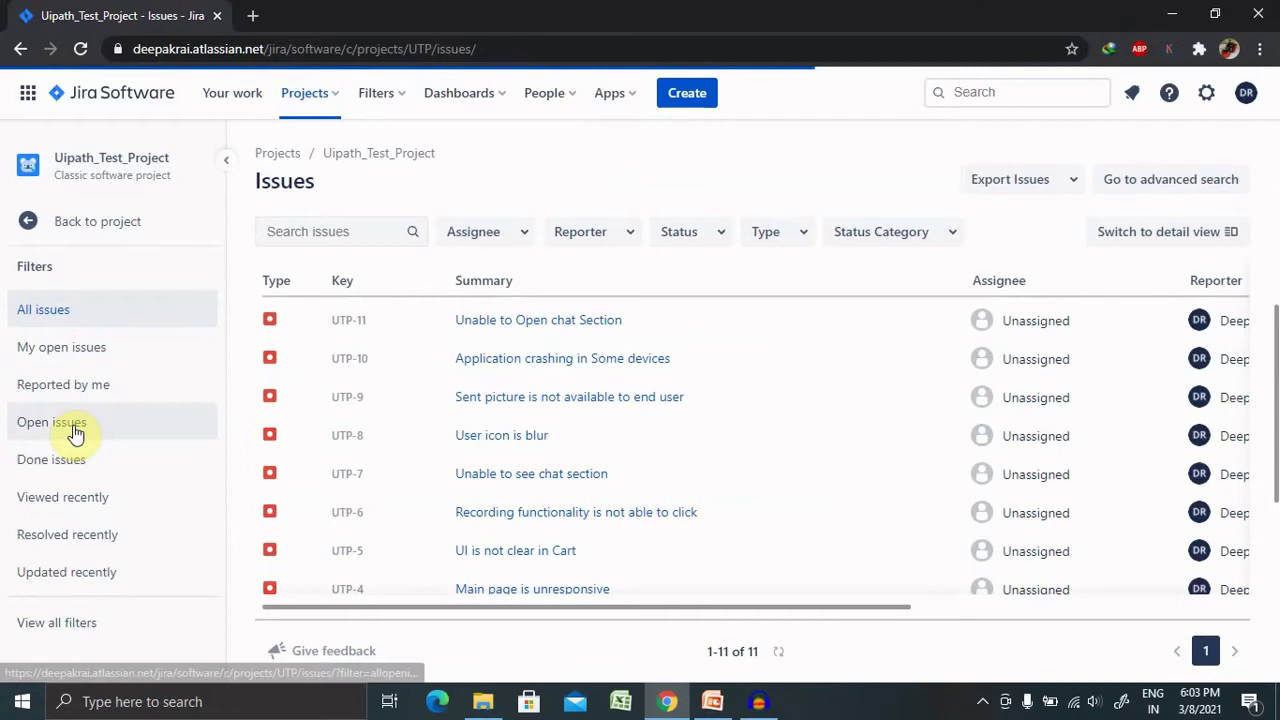
{"action": "left_click", "coordinate": [73, 432]}
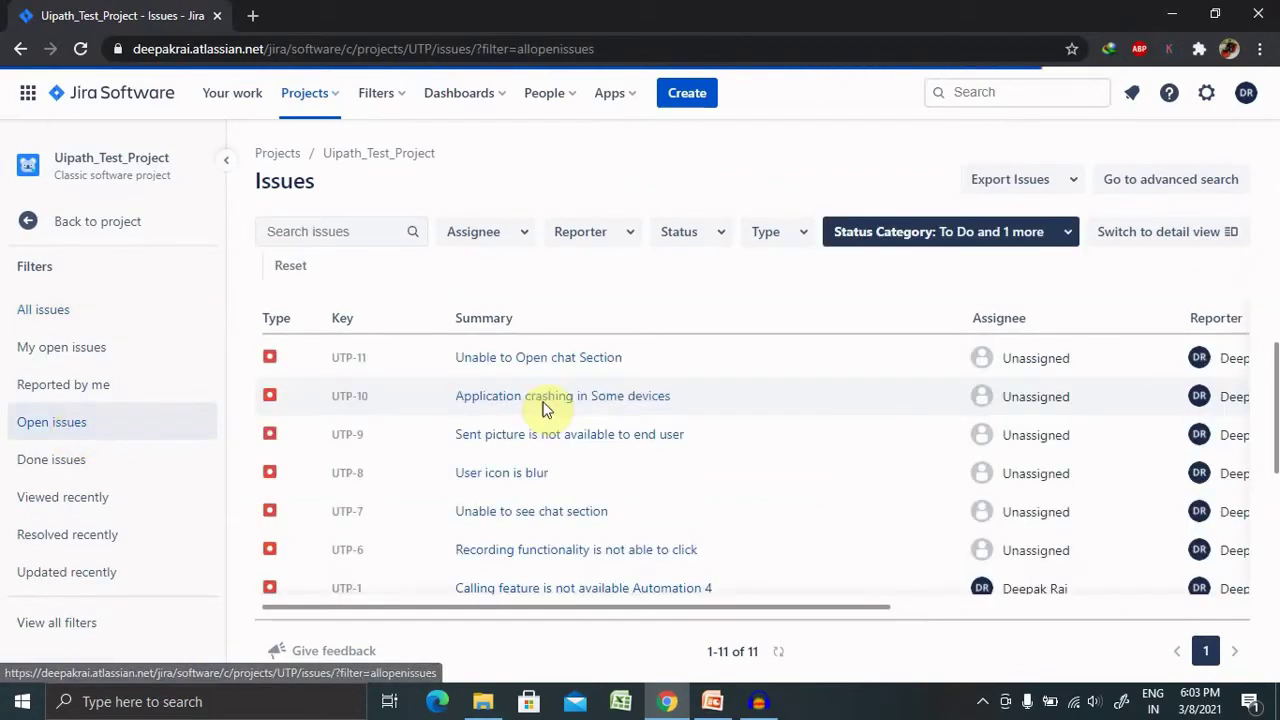
{"action": "left_click", "coordinate": [495, 362]}
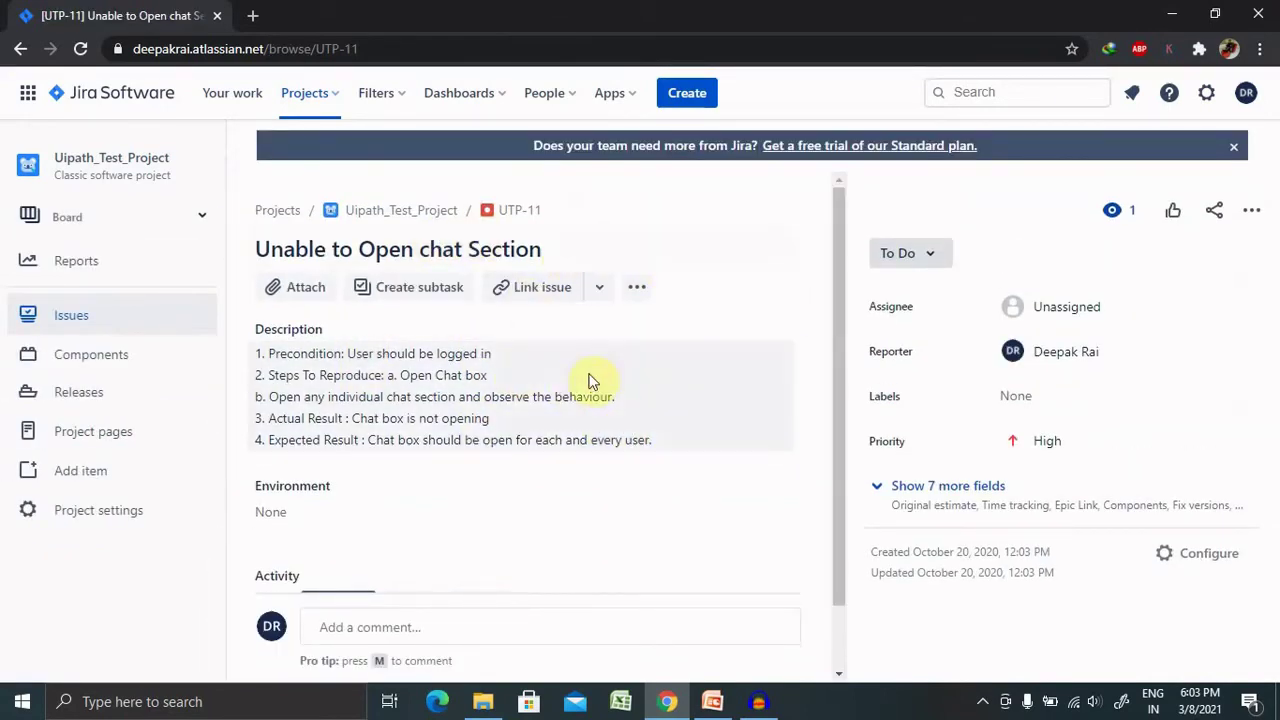
Step: Choose Clone from UTP-11's actions menu to open the Clone issue form
{"action": "left_click", "coordinate": [1249, 218]}
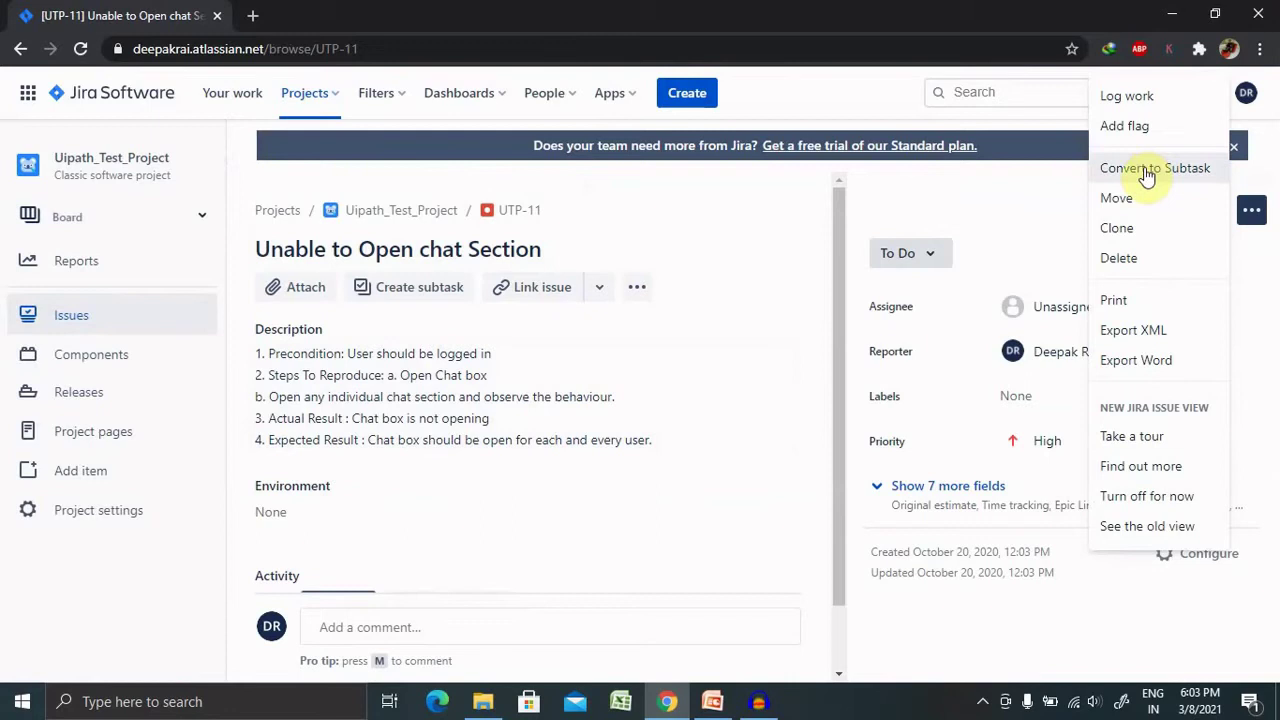
{"action": "left_click", "coordinate": [1141, 229]}
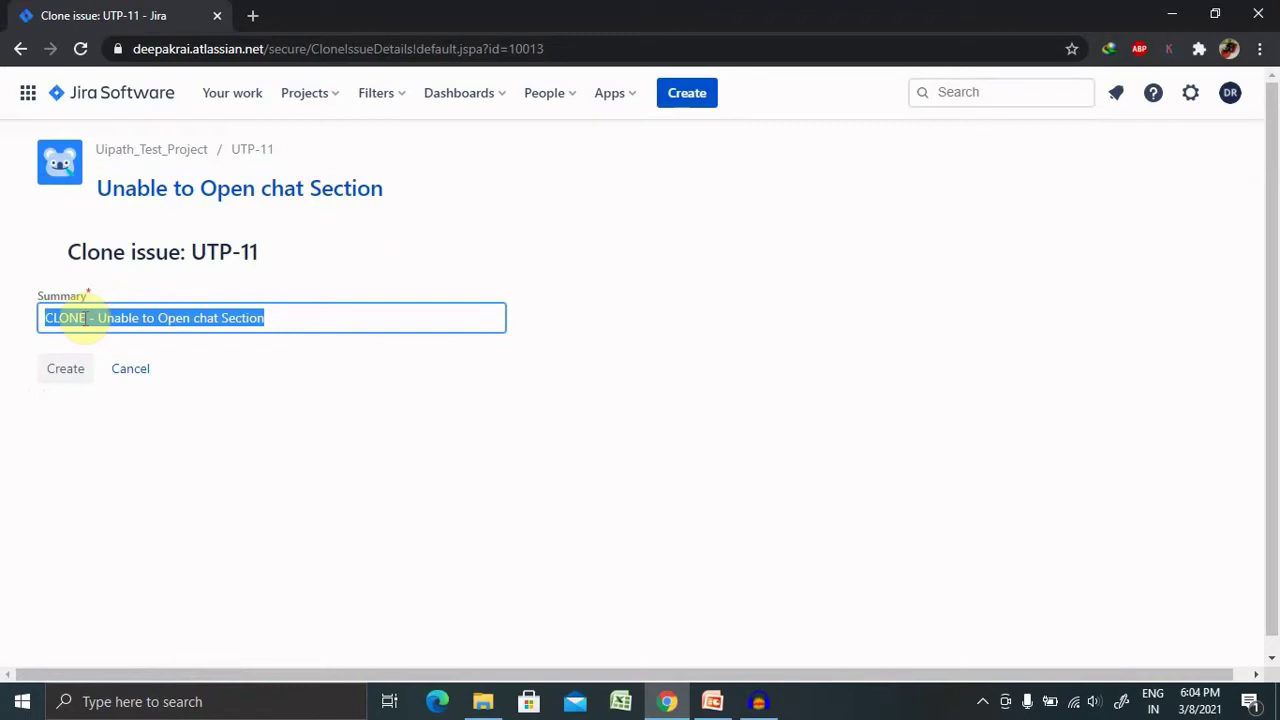
Step: Replace the clone summary with 'Project Clone test' and create the clone
{"action": "left_click", "coordinate": [97, 318]}
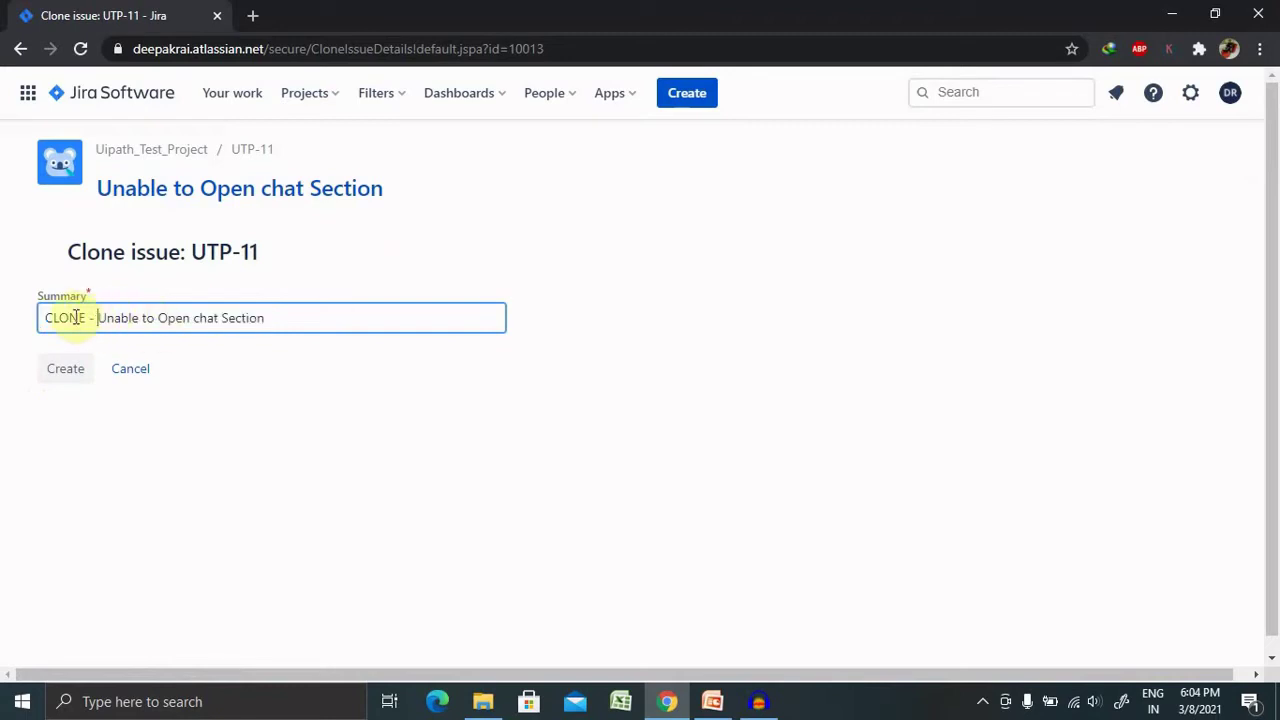
{"action": "key", "text": "End"}
{"action": "key", "text": "ctrl+shift+Left"}
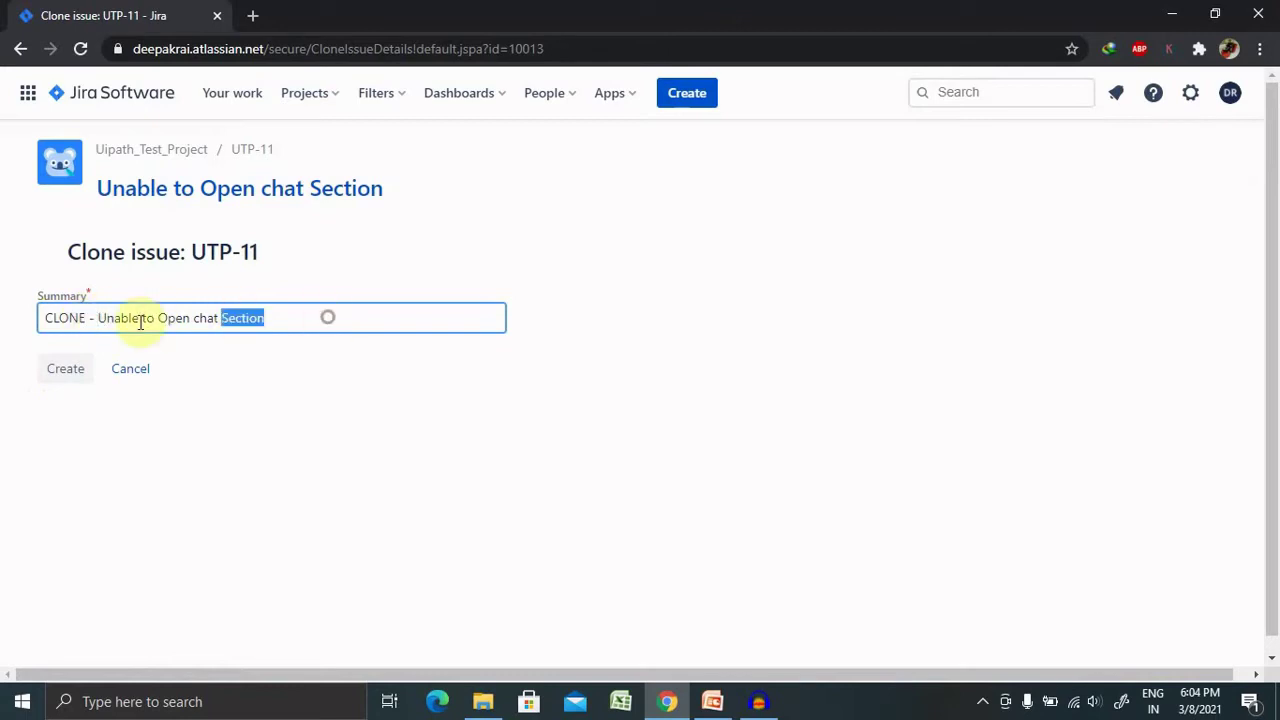
{"action": "key", "text": "ctrl+a"}
{"action": "type", "text": "Pro"}
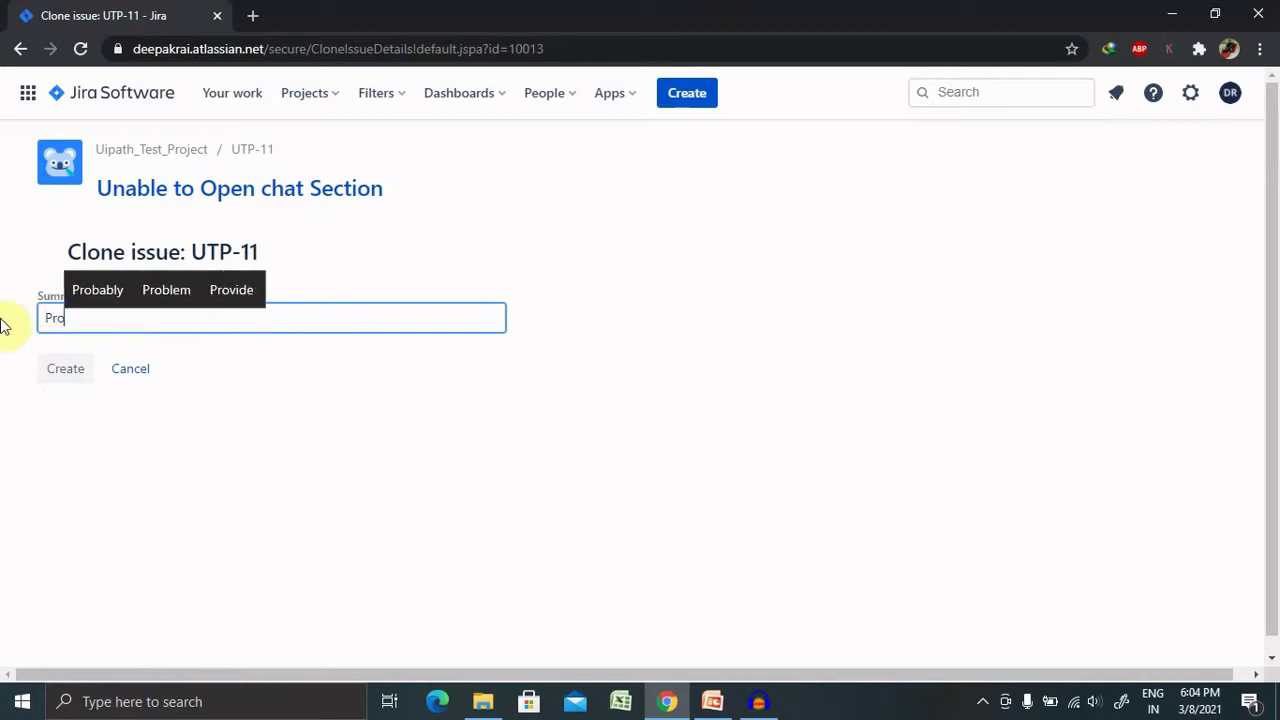
{"action": "type", "text": "ject C"}
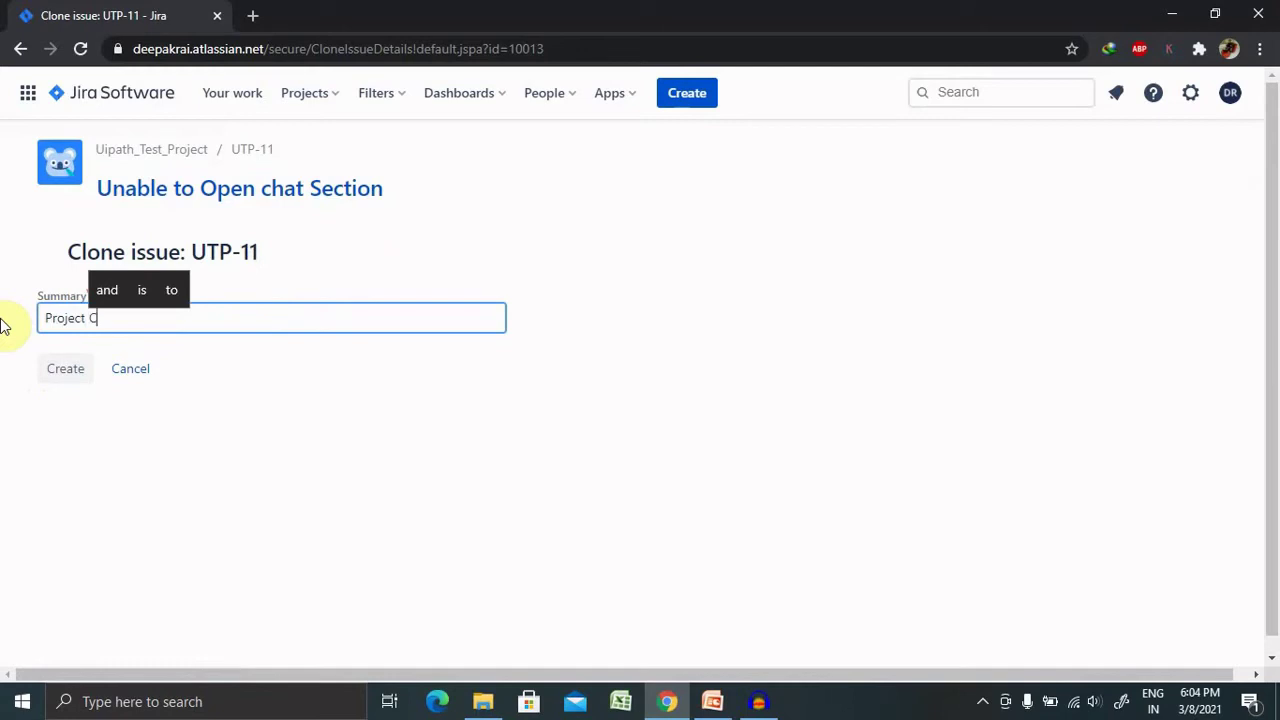
{"action": "type", "text": "loe"}
{"action": "key", "text": "BackSpace"}
{"action": "type", "text": "n"}
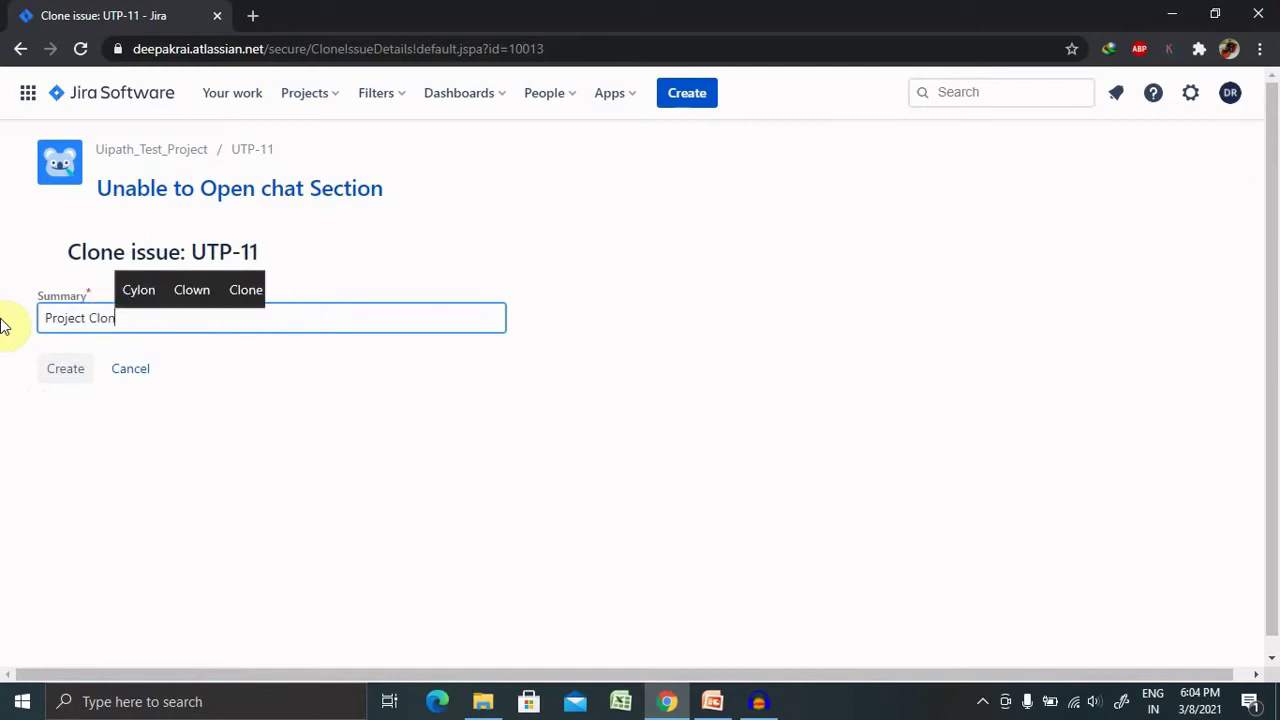
{"action": "type", "text": "e test"}
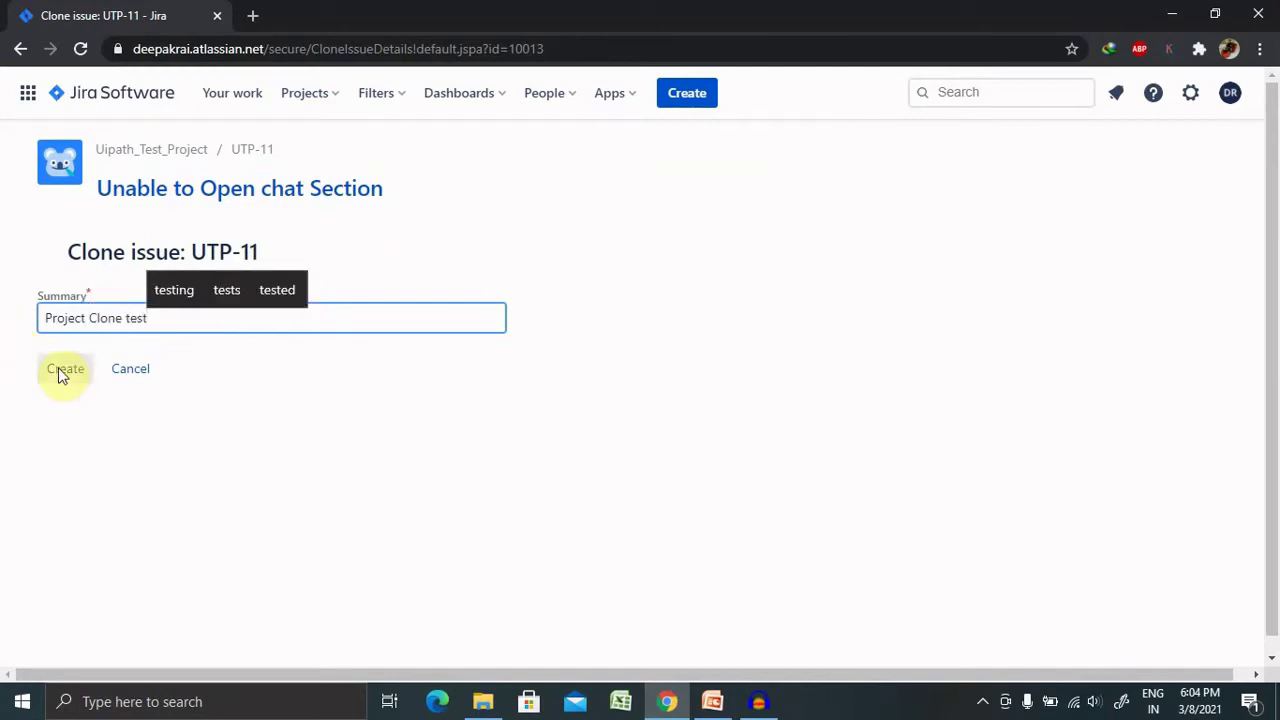
{"action": "left_click", "coordinate": [60, 374]}
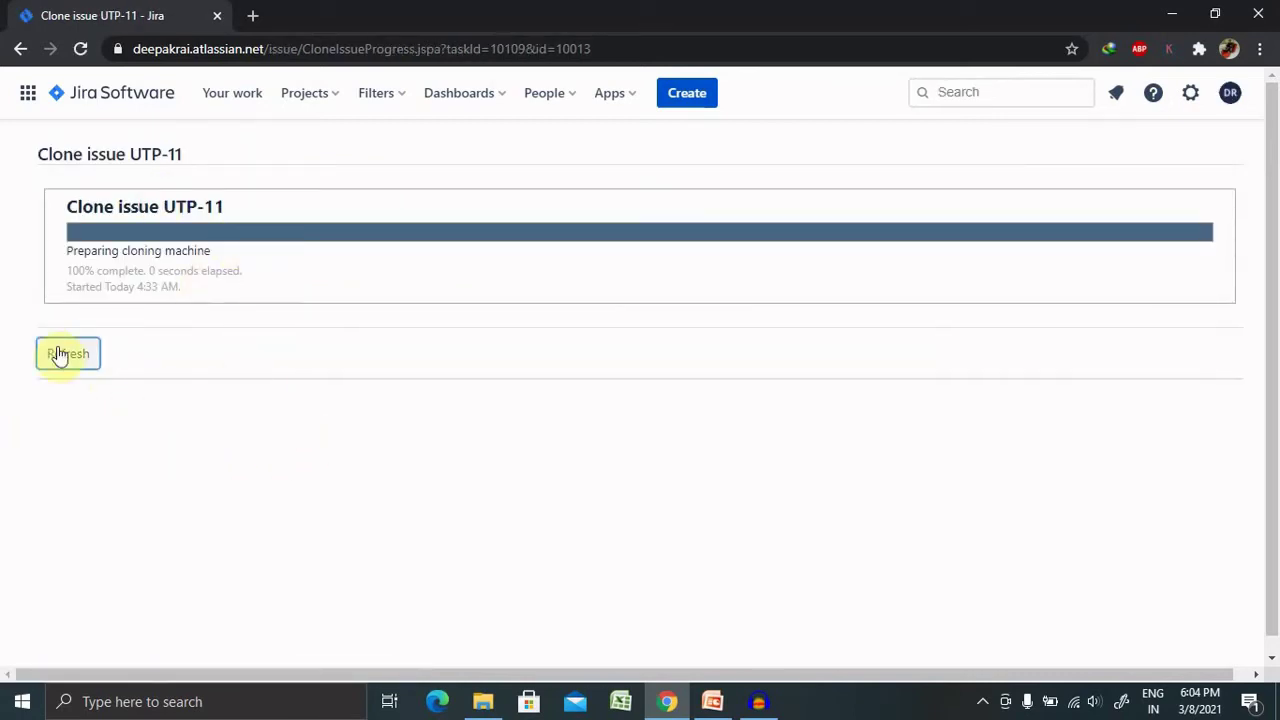
Step: Refresh to load UTP-12 and check its clones link to UTP-11
{"action": "left_click", "coordinate": [60, 354]}
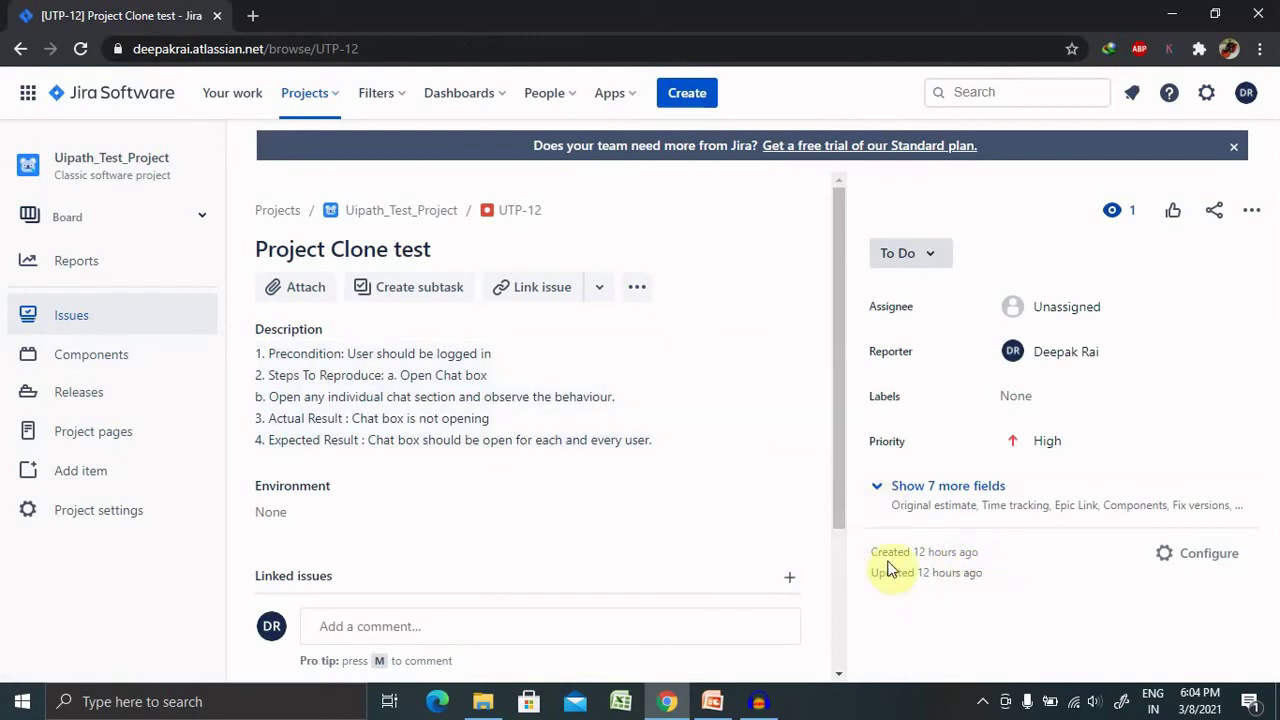
{"action": "left_click_drag", "start_coordinate": [843, 462], "coordinate": [863, 614]}
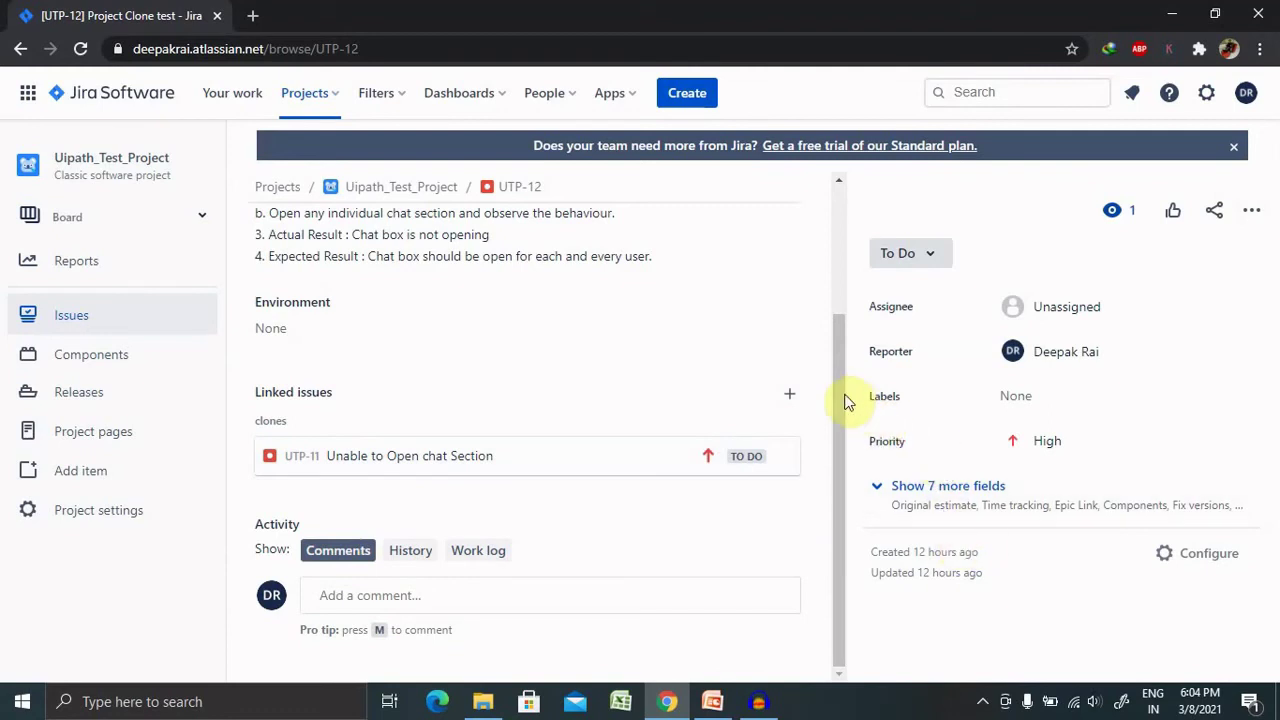
{"action": "left_click_drag", "start_coordinate": [840, 394], "coordinate": [820, 251]}
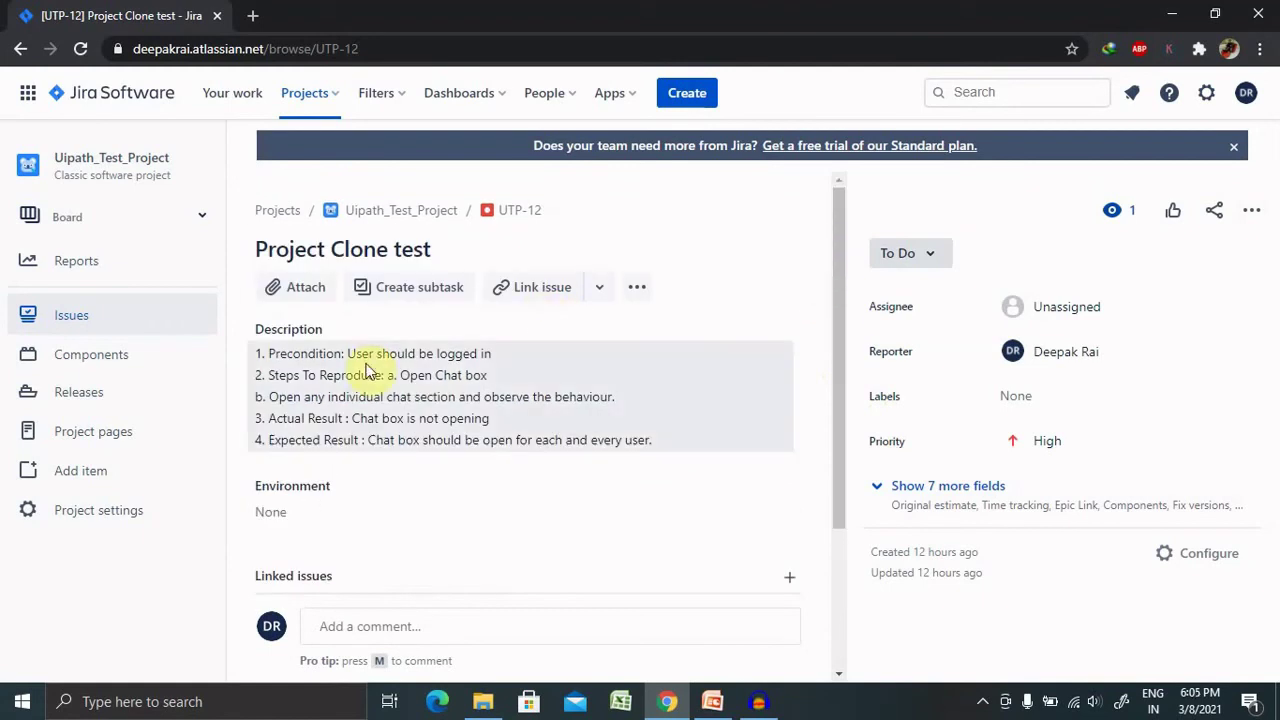
Step: Return to PowerPoint and show slide 3, the closing Thank You slide
{"action": "left_click", "coordinate": [710, 703]}
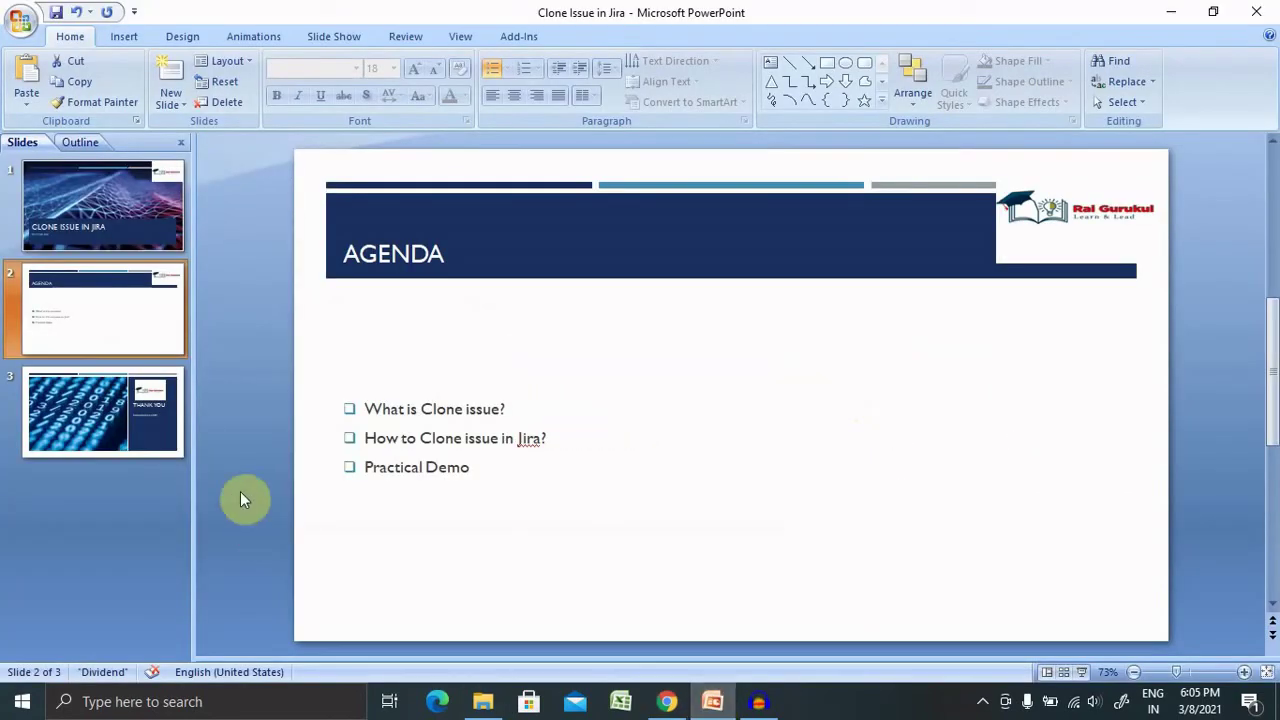
{"action": "left_click", "coordinate": [124, 394]}
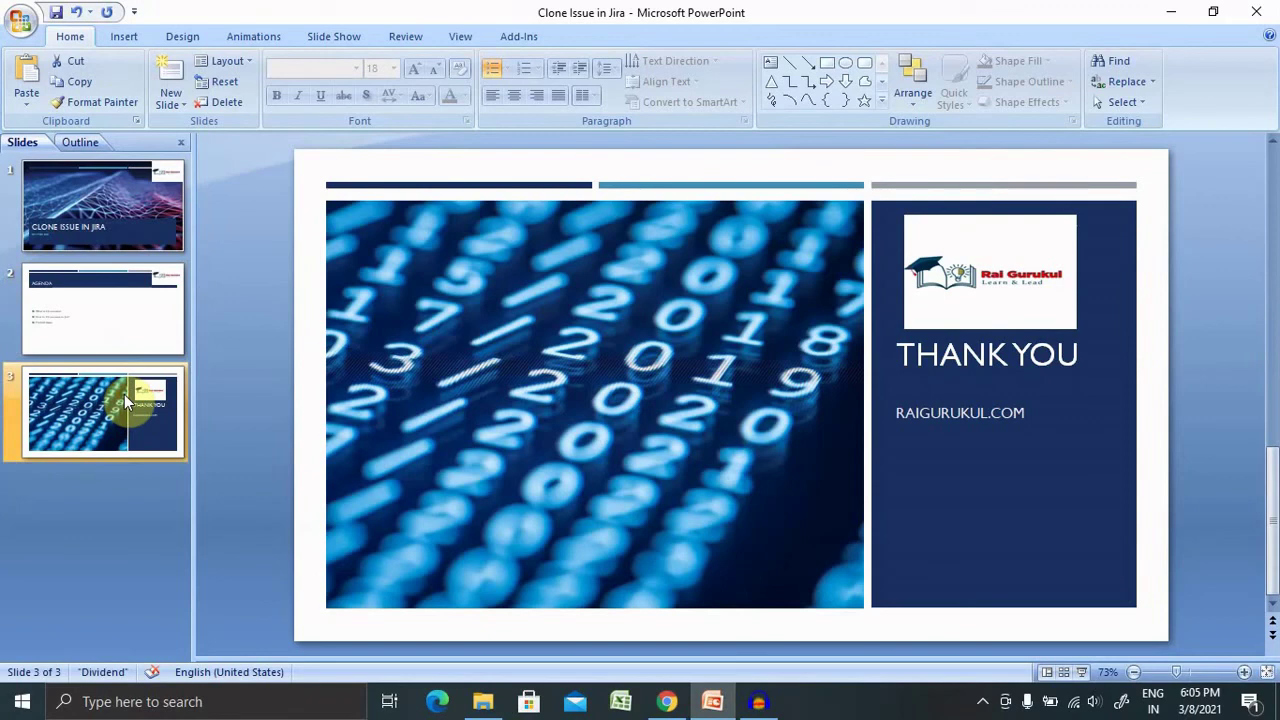